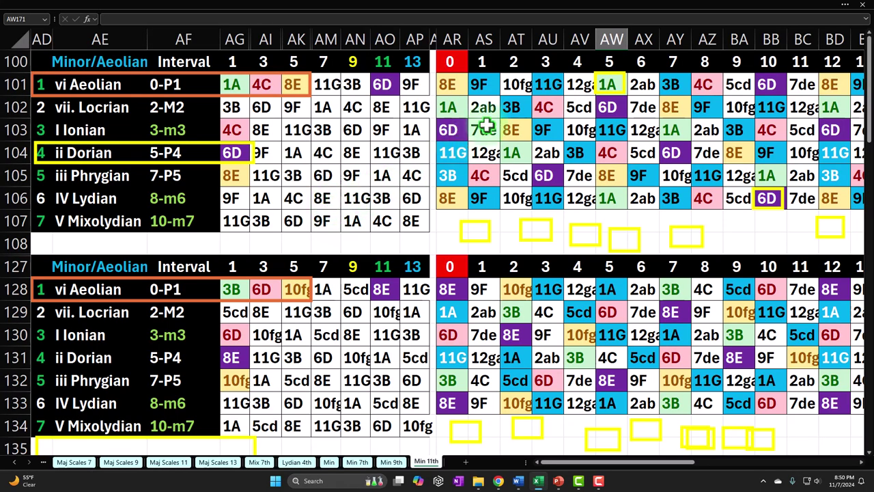
# Highlight the fretboard notes in AR101:BB106 and then AR101:AX105 to examine the Minor/Aeolian note layout
pyautogui.click(443, 79)
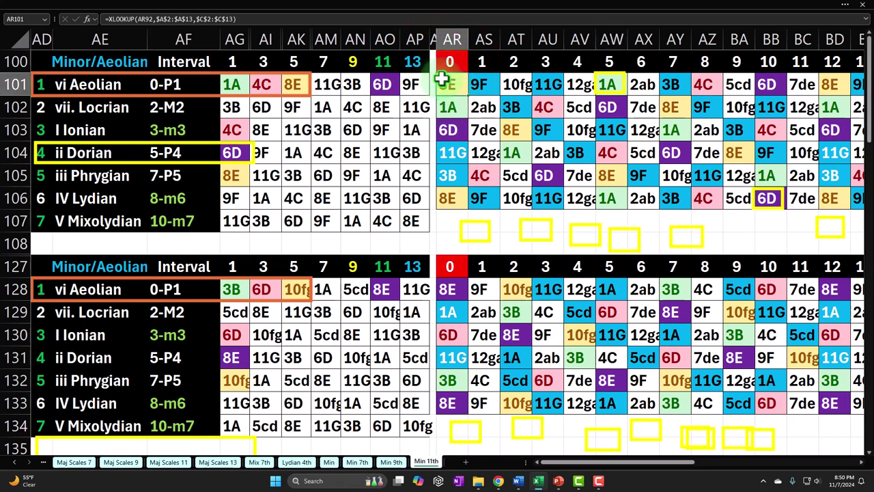
pyautogui.moveTo(443, 79); pyautogui.dragTo(771, 198)
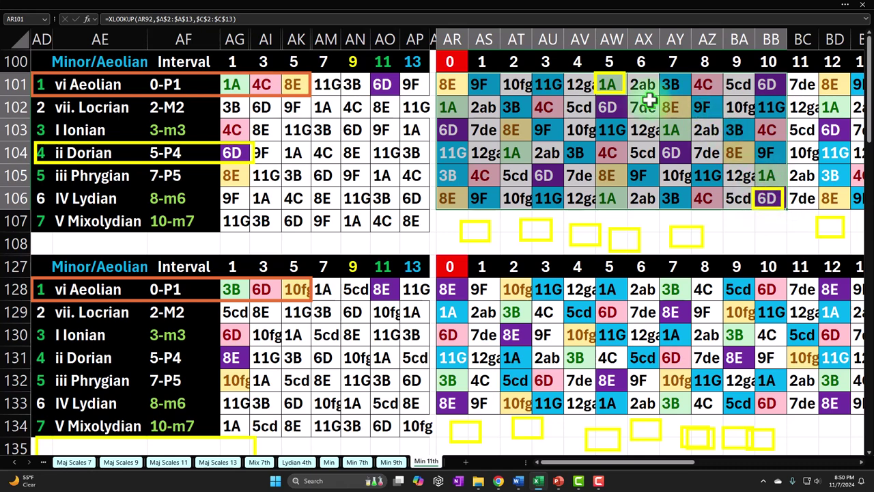
pyautogui.moveTo(448, 107); pyautogui.dragTo(632, 183)
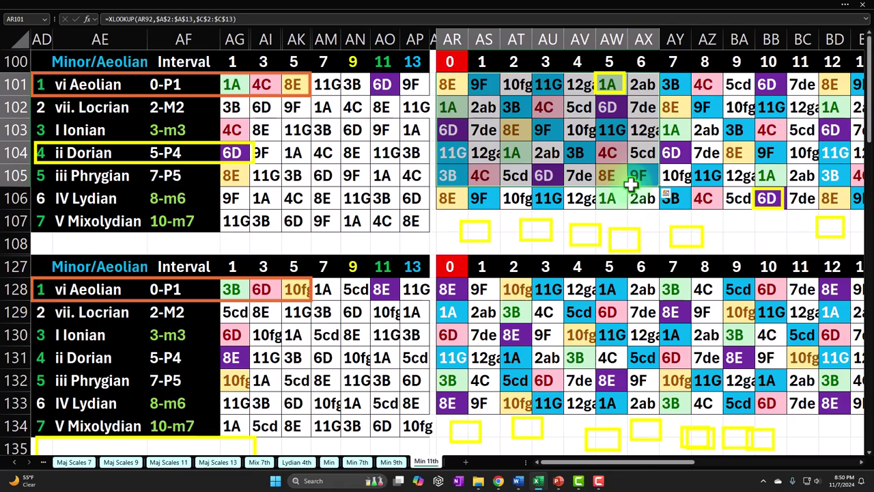
pyautogui.click(654, 138)
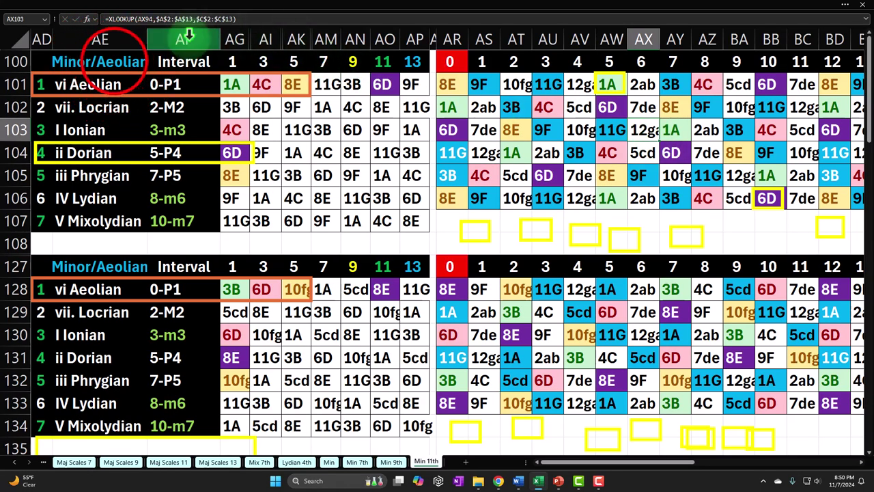
# Examine the Minor/Aeolian table's vi Aeolian chord notes, the 11 column heading, and the ii Dorian and iii Phrygian root notes
pyautogui.click(114, 61)
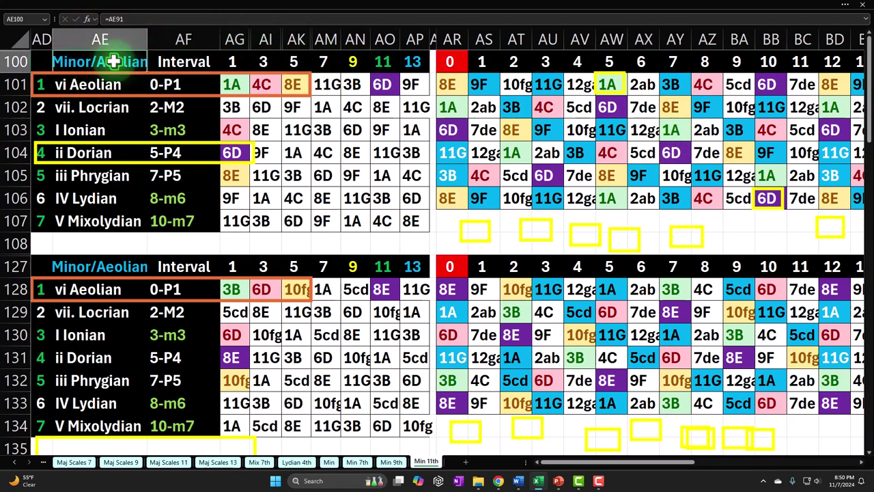
pyautogui.click(383, 62)
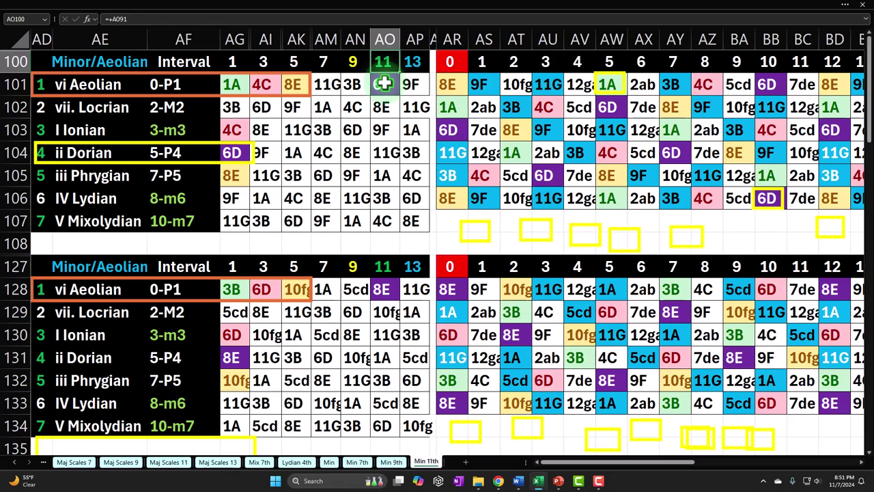
pyautogui.click(122, 83)
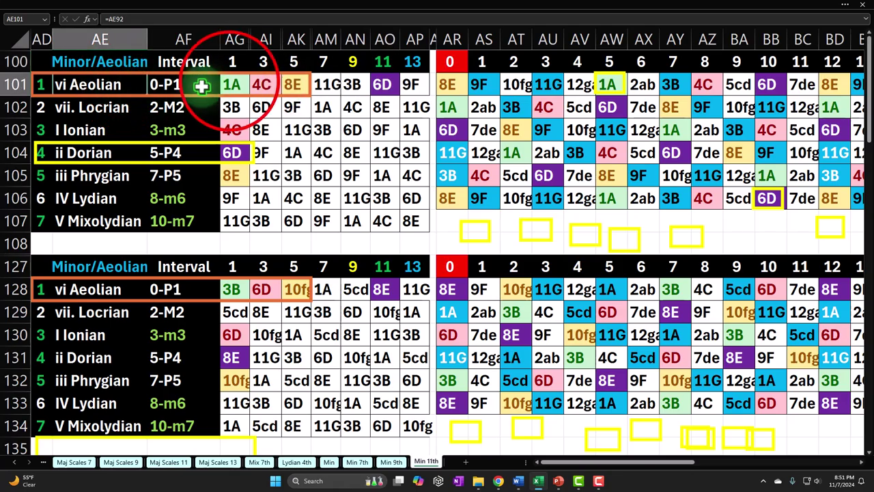
pyautogui.moveTo(230, 84); pyautogui.dragTo(419, 83)
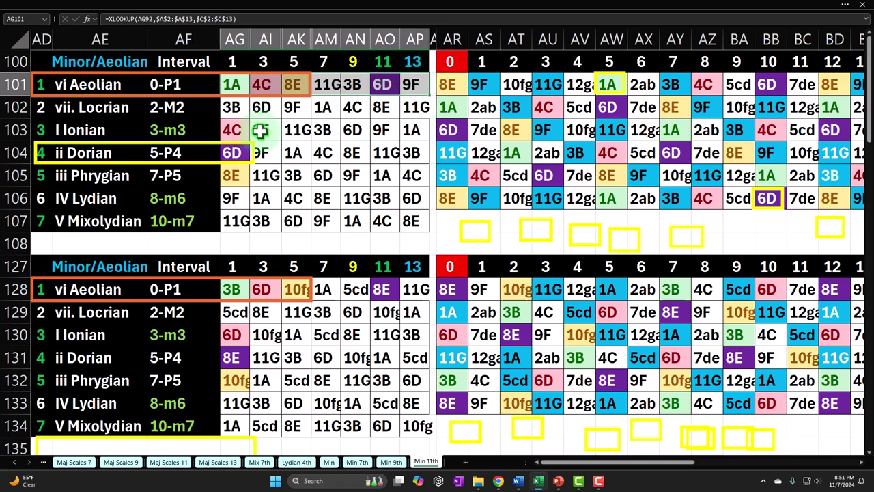
pyautogui.click(123, 84)
pyautogui.click(109, 172)
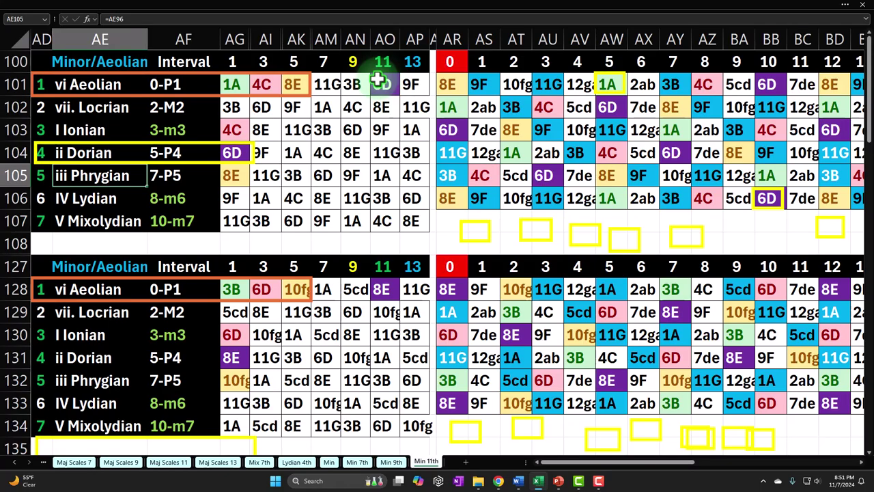
pyautogui.click(234, 153)
pyautogui.click(231, 177)
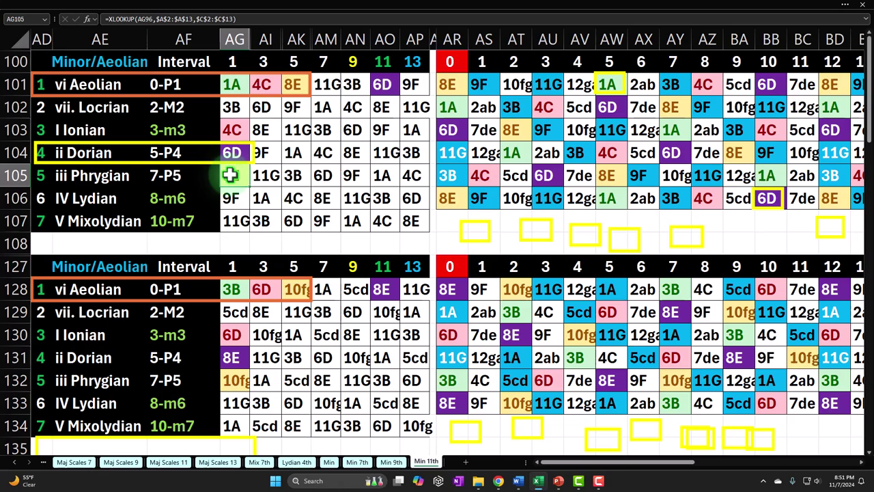
# Switch to the Related Modes sheet and highlight the Major/Ionian mode names in AE11:AE17
pyautogui.click(15, 463)
pyautogui.click(15, 463)
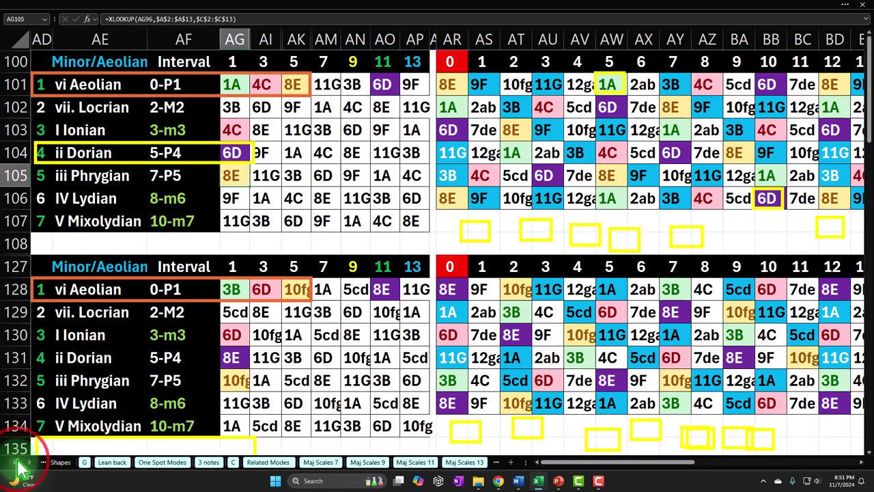
pyautogui.click(176, 463)
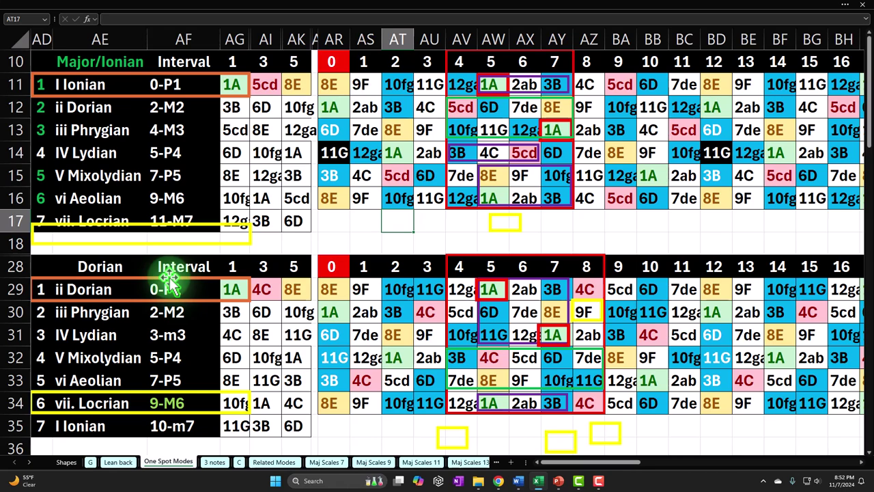
pyautogui.click(274, 462)
pyautogui.scroll(20, 167, 164)
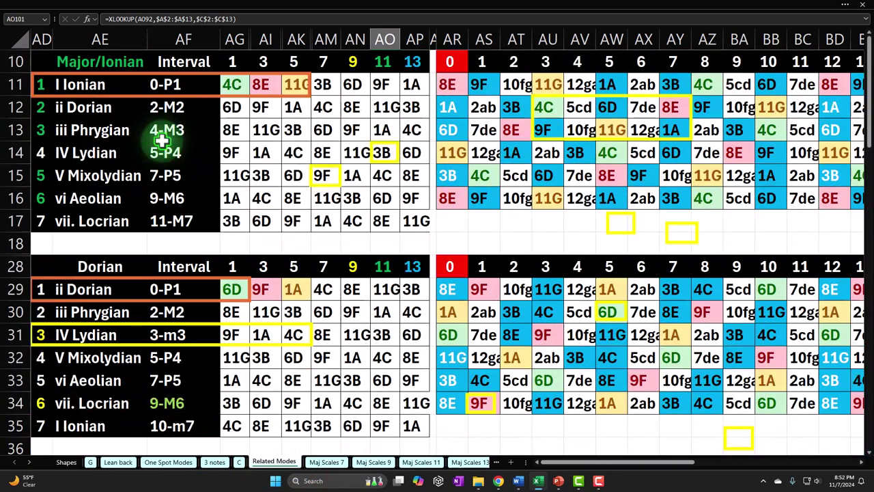
pyautogui.click(104, 87)
pyautogui.moveTo(105, 87); pyautogui.dragTo(107, 216)
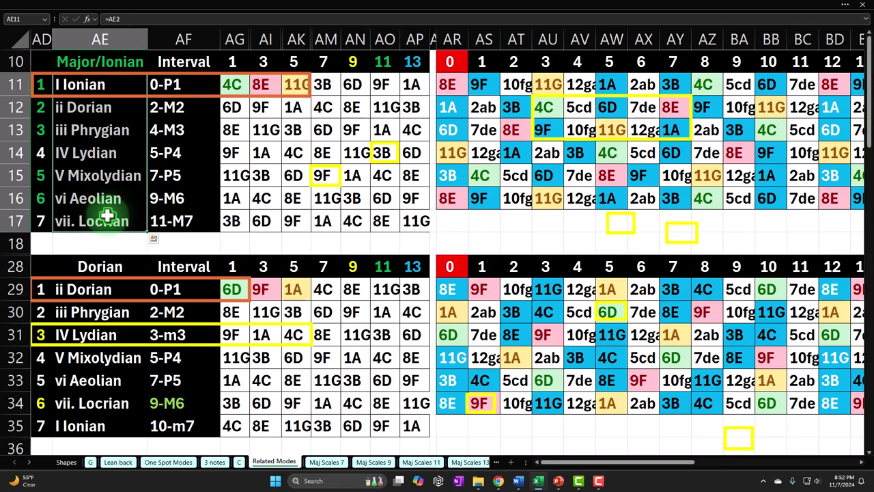
pyautogui.moveTo(89, 88); pyautogui.dragTo(95, 212)
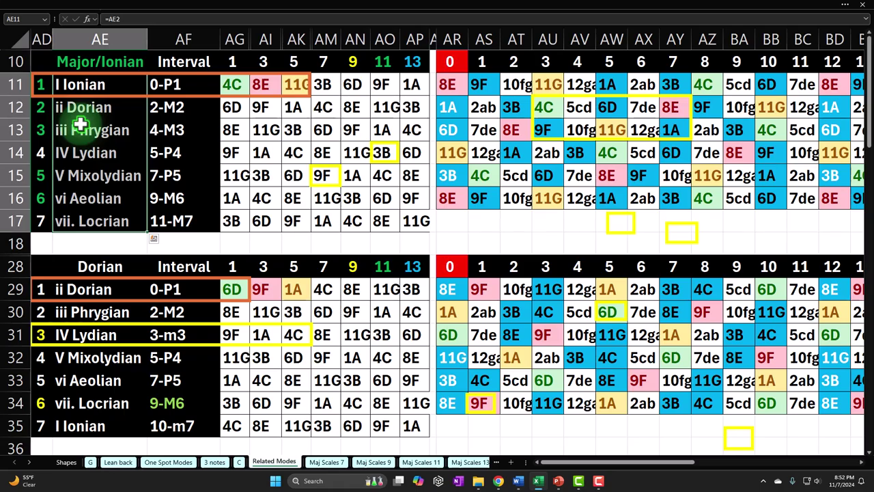
# Go to the Minor/Aeolian table on this sheet and highlight the vi Aeolian chord notes in AG101:AP101 and the 11 heading
pyautogui.scroll(-15, 82, 127)
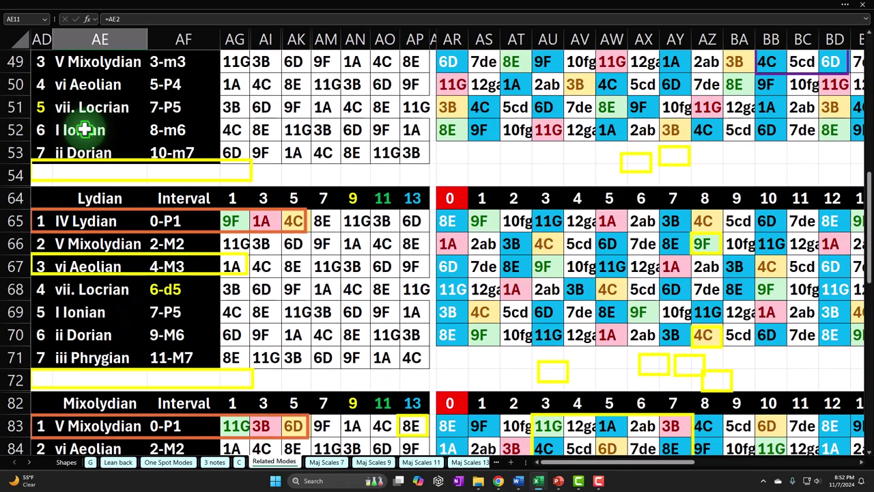
pyautogui.scroll(-2, 83, 130)
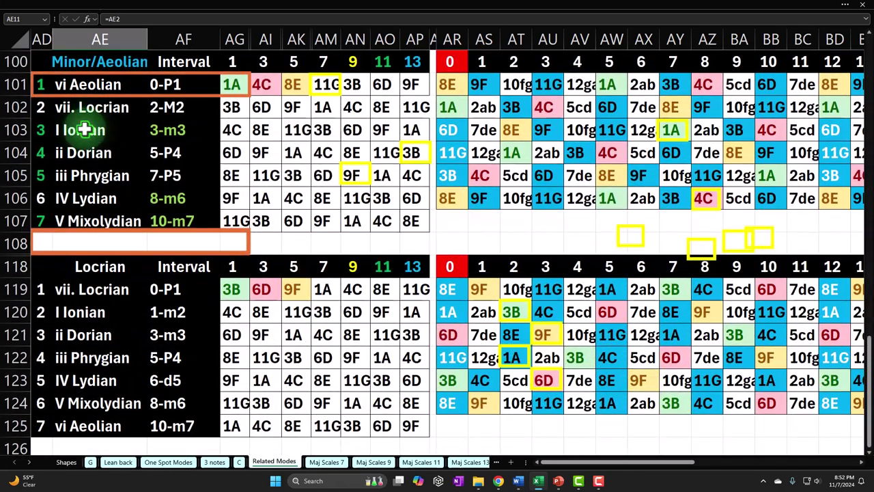
pyautogui.click(82, 84)
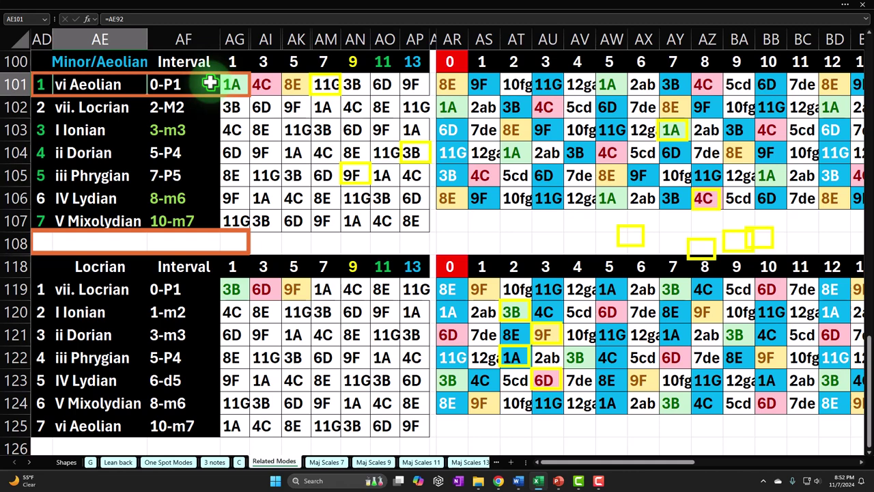
pyautogui.click(91, 82)
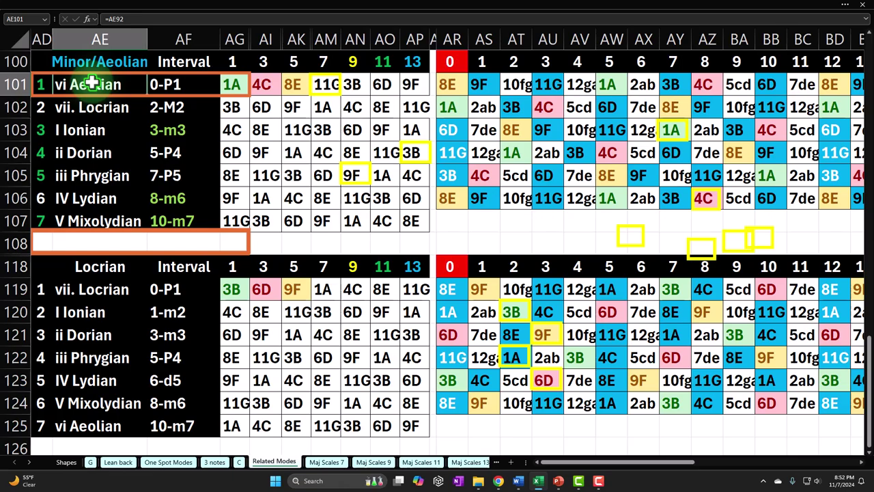
pyautogui.moveTo(231, 84); pyautogui.dragTo(415, 84)
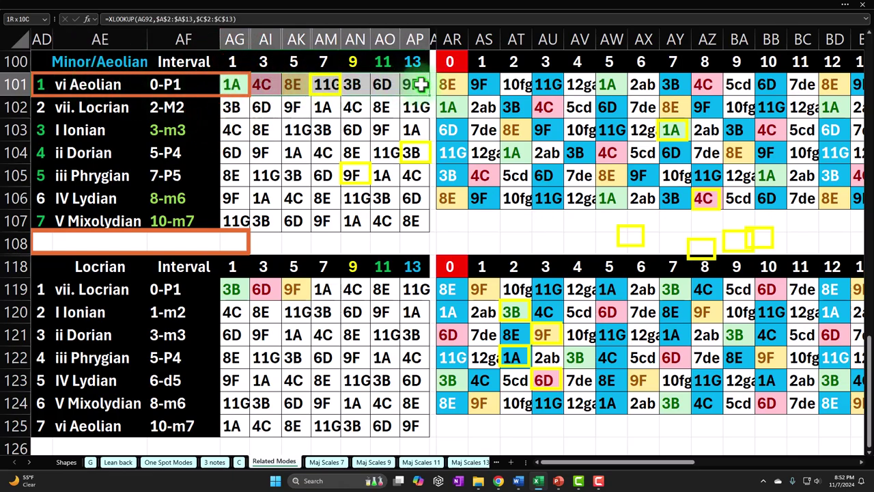
pyautogui.click(383, 62)
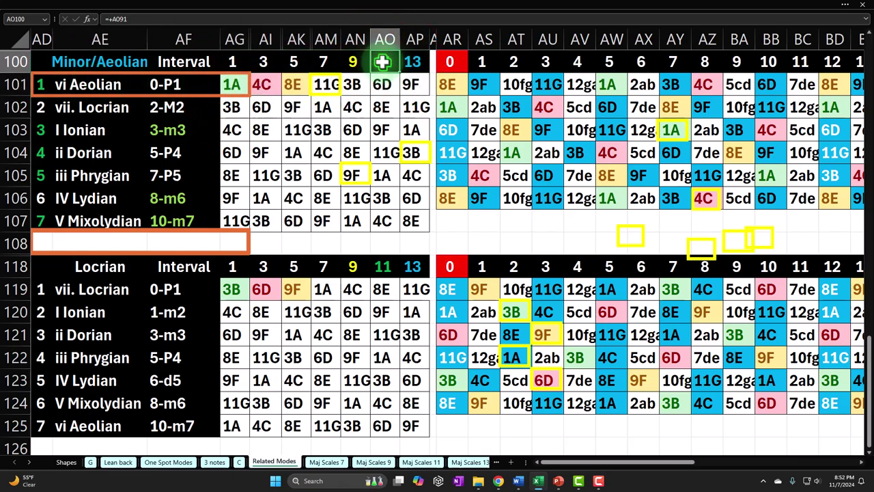
# Highlight the ii Dorian and iii Phrygian rows, the chord-degree headings AG100:AP100, the scale-degree numbers AD101:AD107, and the 11 heading
pyautogui.click(41, 156)
pyautogui.moveTo(41, 156); pyautogui.dragTo(406, 171)
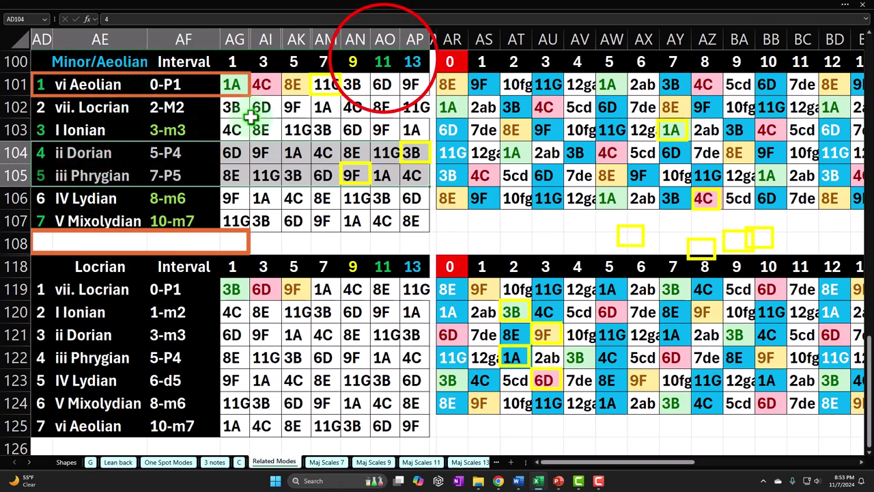
pyautogui.click(371, 62)
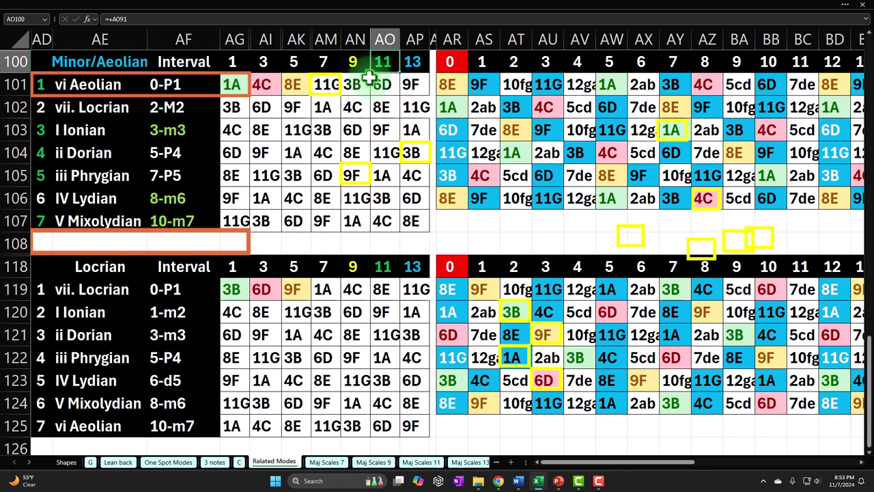
pyautogui.moveTo(243, 63); pyautogui.dragTo(405, 62)
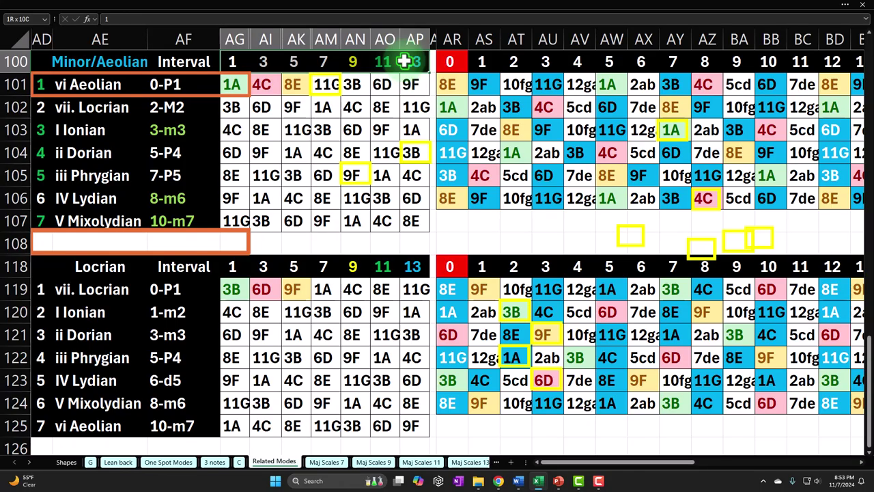
pyautogui.moveTo(39, 82); pyautogui.dragTo(50, 214)
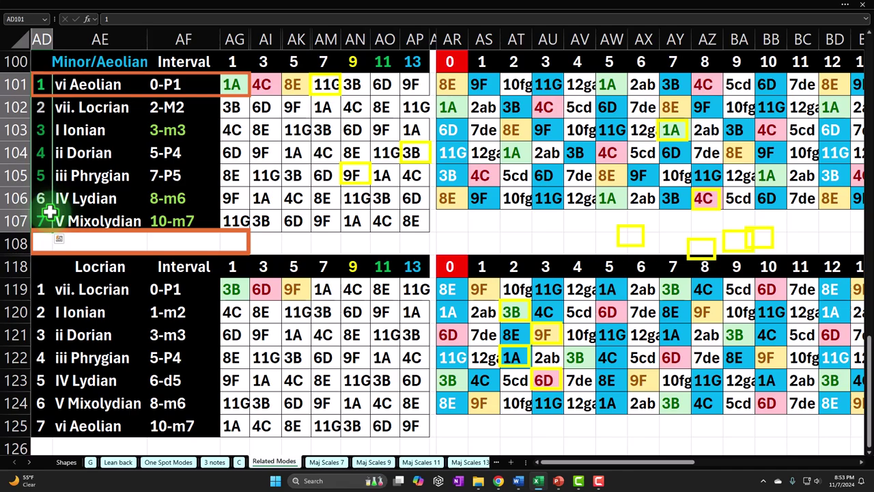
pyautogui.click(382, 63)
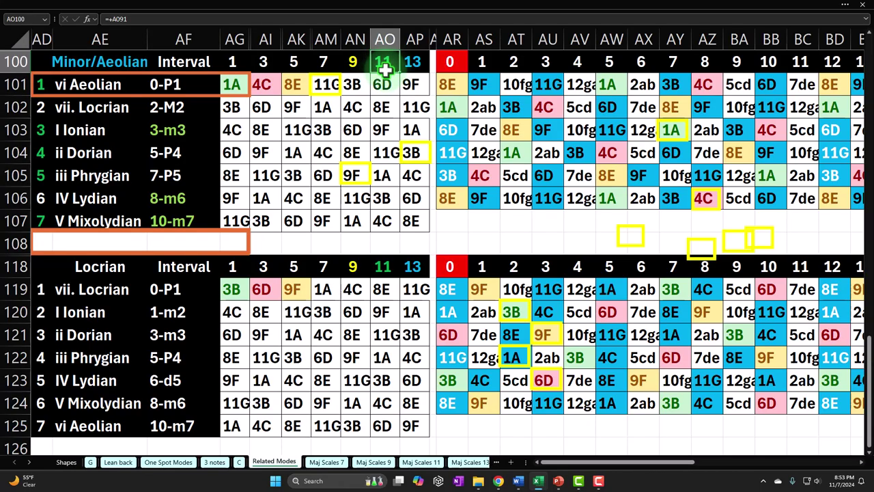
# Trace the Minor/Aeolian chord-degree headings 1, 3, 5, 7 and 11 in row 100
pyautogui.click(233, 63)
pyautogui.click(263, 61)
pyautogui.click(294, 60)
pyautogui.click(324, 59)
pyautogui.click(386, 61)
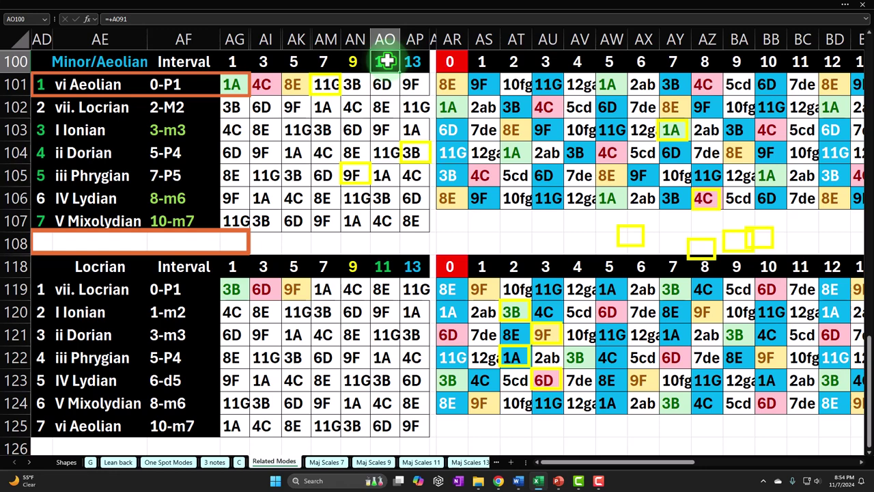
pyautogui.moveTo(234, 63); pyautogui.dragTo(289, 62)
pyautogui.click(382, 61)
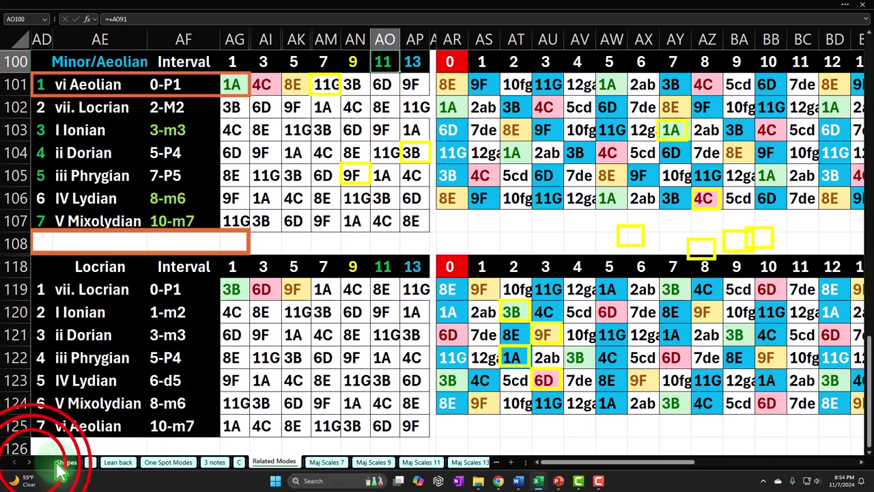
# Return to the Min 11th sheet and select the yellow rectangle around the 1A note at fret 5 in AW101
pyautogui.click(30, 462)
pyautogui.click(30, 463)
pyautogui.click(30, 462)
pyautogui.click(30, 462)
pyautogui.click(30, 463)
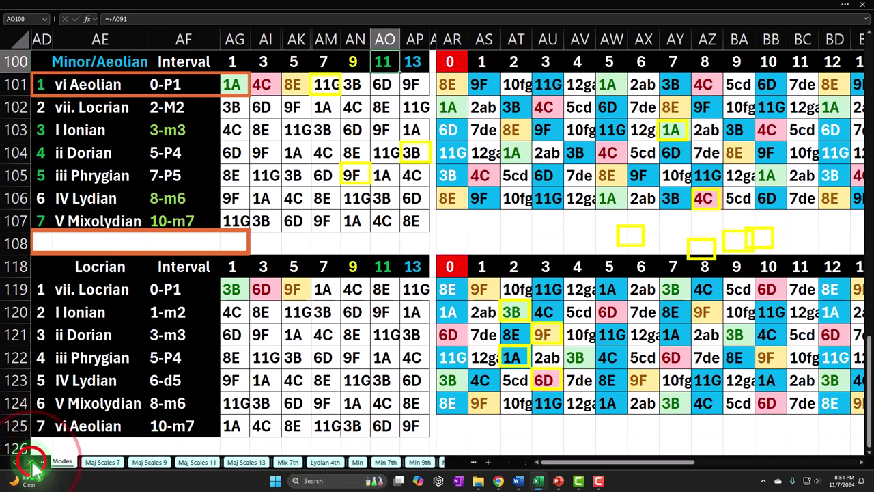
pyautogui.click(425, 462)
pyautogui.click(623, 84)
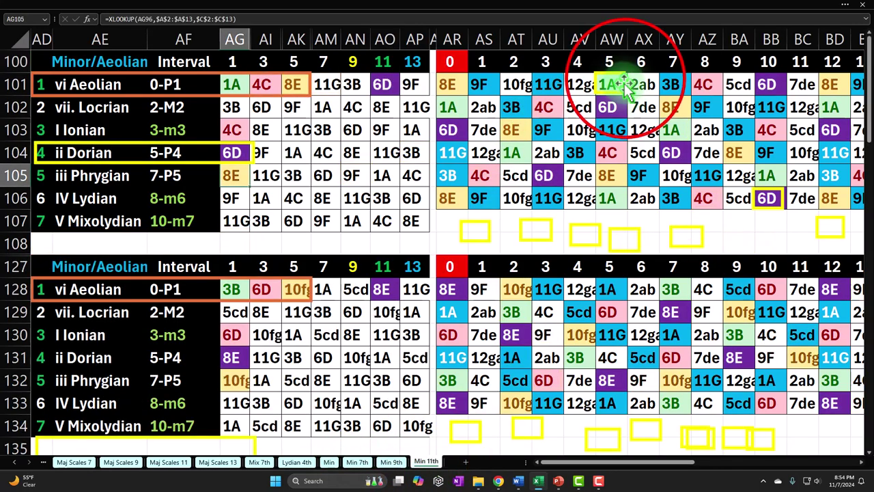
pyautogui.moveTo(625, 82); pyautogui.dragTo(608, 84)
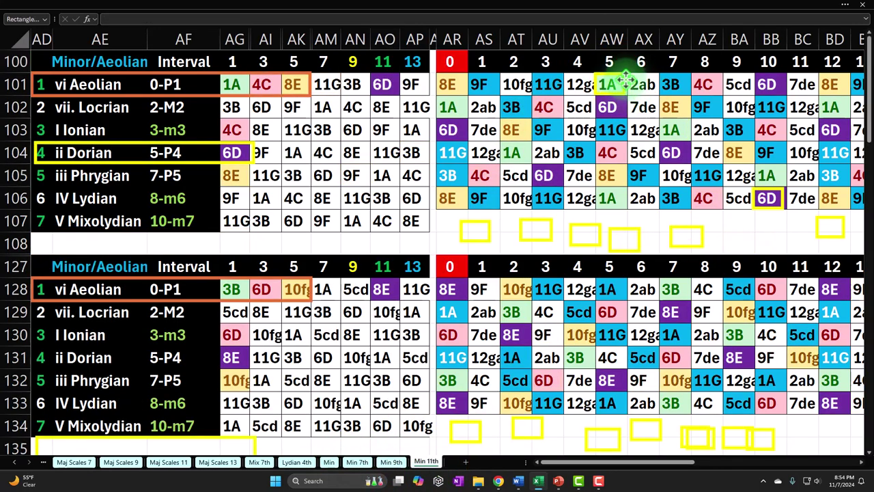
pyautogui.click(568, 84)
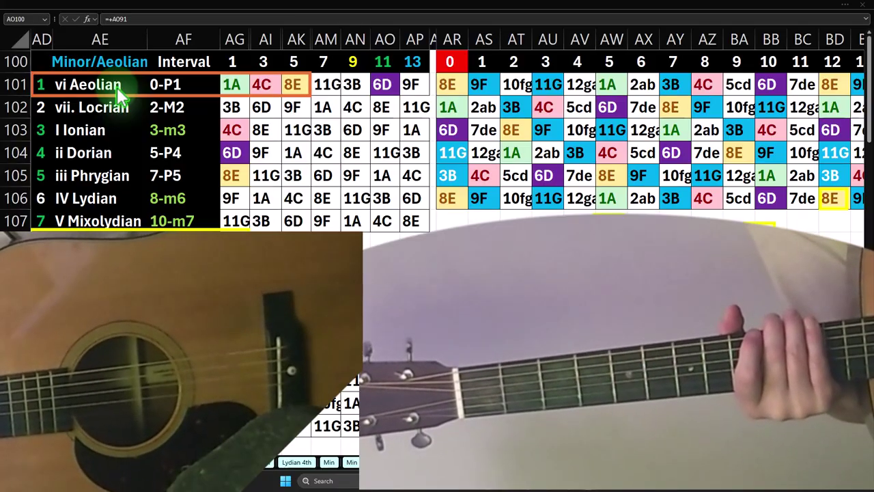
# Place a yellow rectangle around the 1A note in AW101 and select the 6D note below it in AW102
pyautogui.click(375, 72)
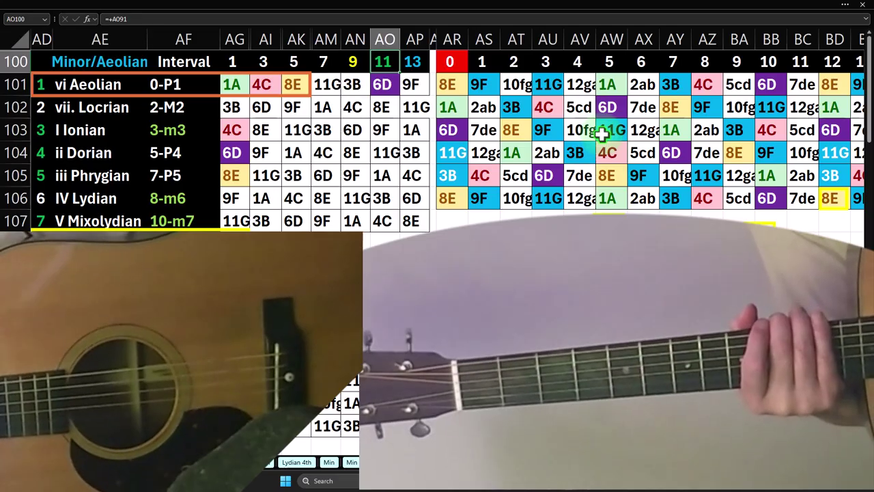
pyautogui.moveTo(610, 88)
pyautogui.mouseDown()
pyautogui.moveTo(597, 199)
pyautogui.moveTo(606, 93)
pyautogui.mouseUp()
pyautogui.click(605, 92)
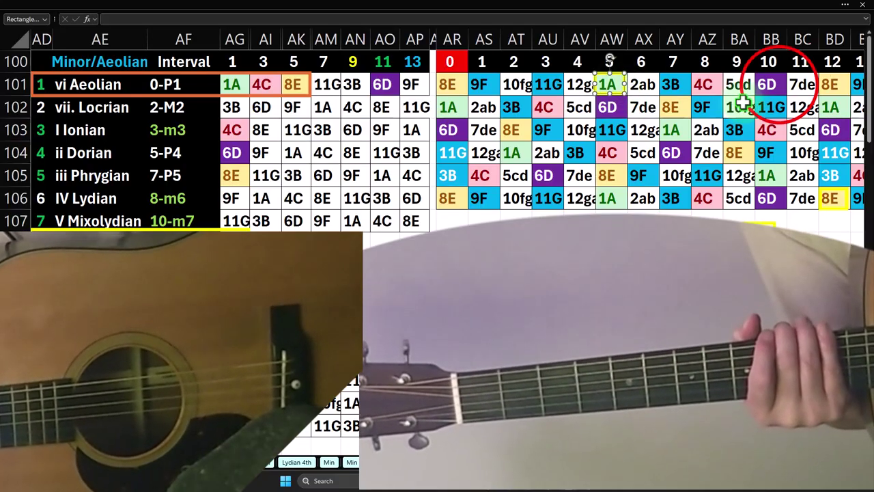
pyautogui.click(608, 107)
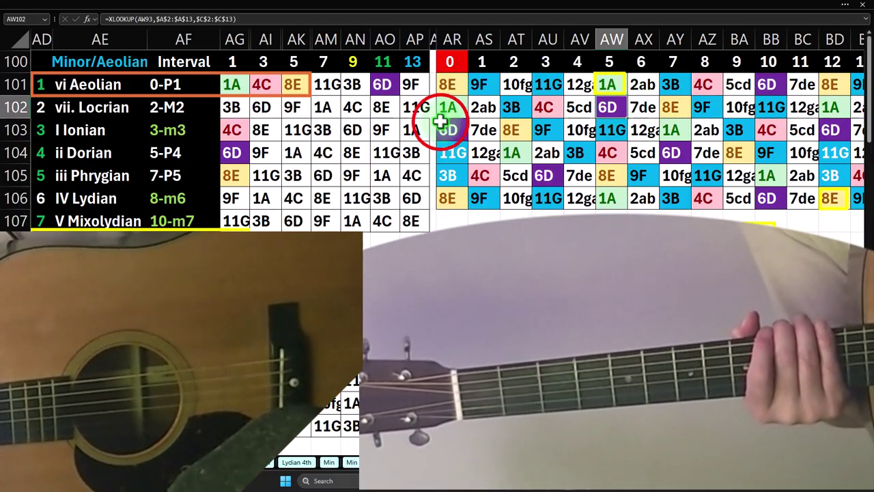
# Move the yellow rectangle from the 1A note in AW101 to the 6D note in AW102 and trace the fret 5 notes below it
pyautogui.click(673, 152)
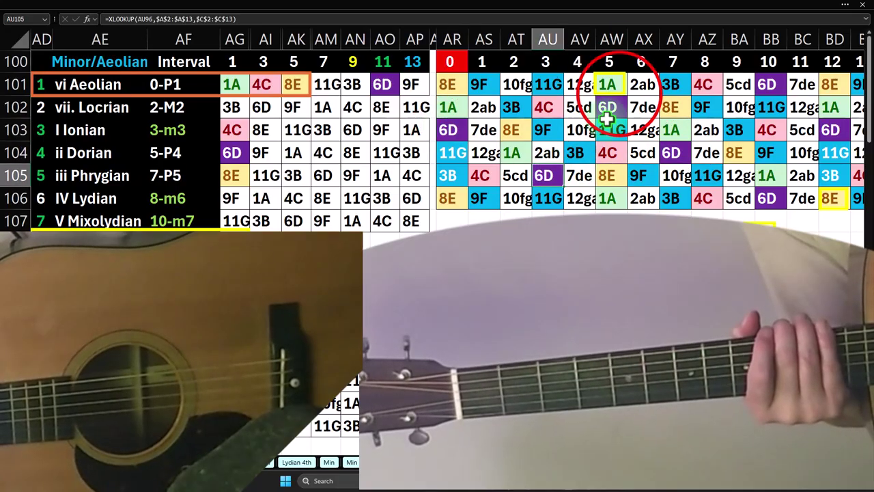
pyautogui.moveTo(610, 89); pyautogui.dragTo(618, 117)
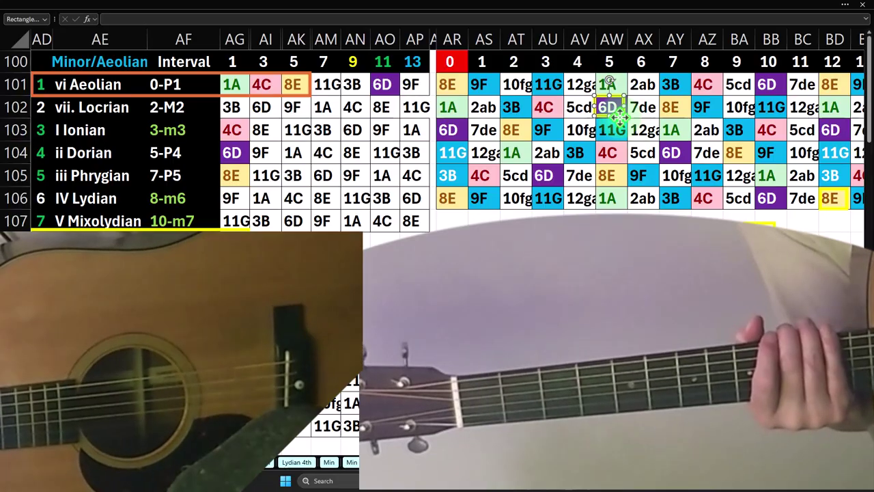
pyautogui.click(614, 158)
pyautogui.click(618, 199)
pyautogui.click(608, 153)
pyautogui.click(608, 107)
# Shift the yellow rectangle to the 8E note in AY102 and back to the 6D note in AW102, and highlight cells AV105:AX106
pyautogui.click(642, 107)
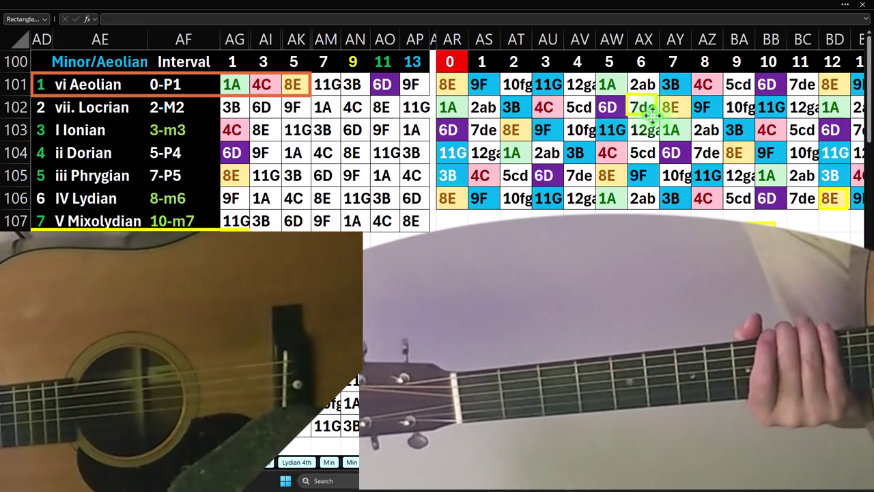
pyautogui.click(673, 109)
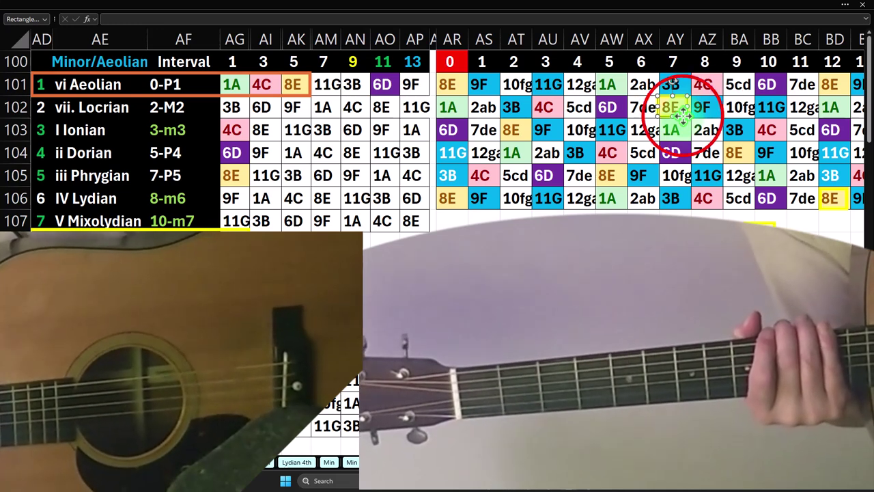
pyautogui.click(615, 89)
pyautogui.click(618, 109)
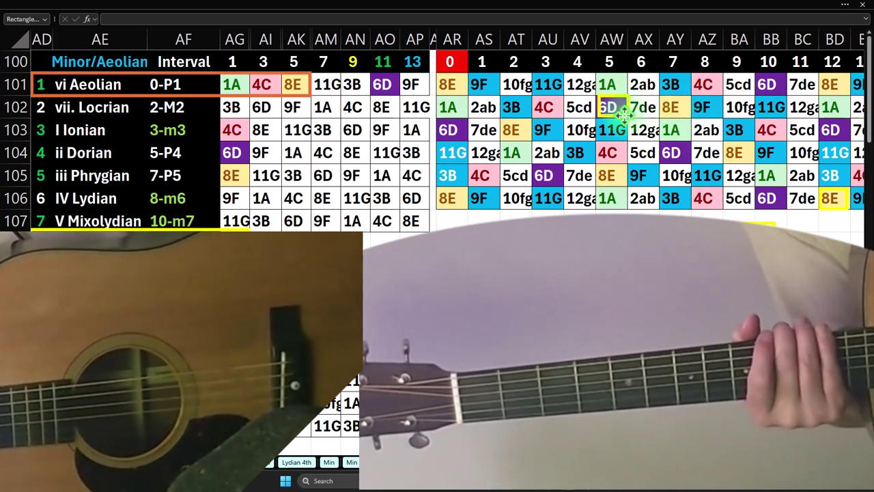
pyautogui.moveTo(581, 174); pyautogui.dragTo(636, 193)
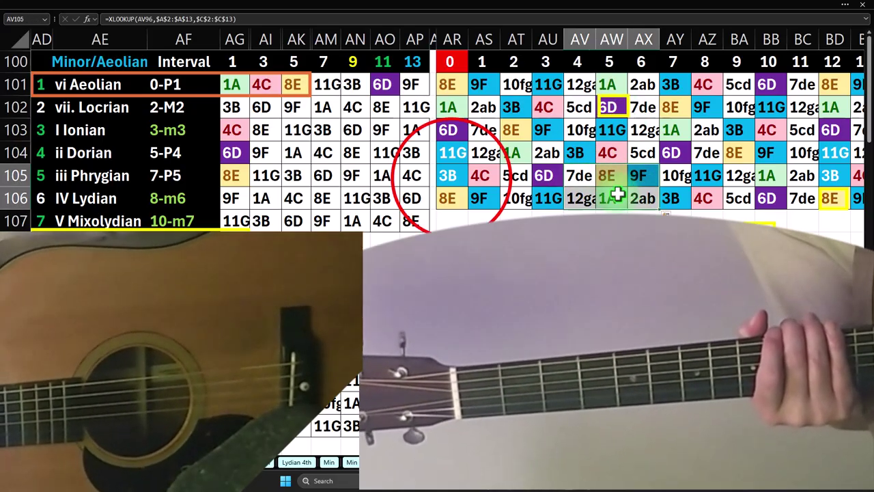